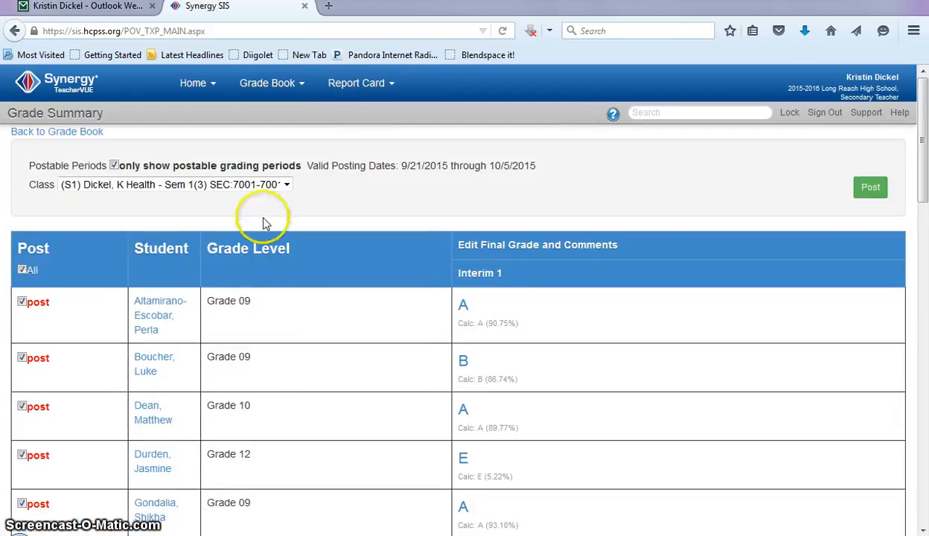
click(256, 187)
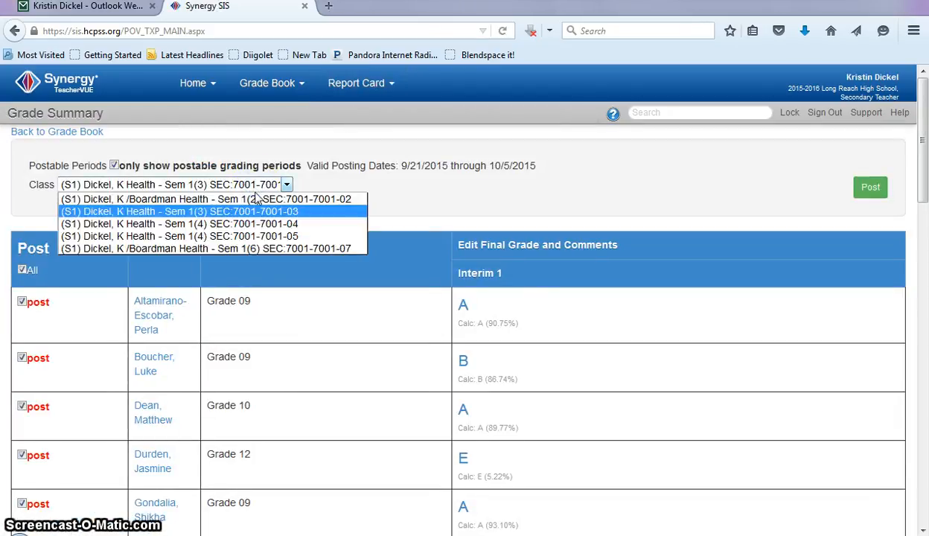
click(256, 248)
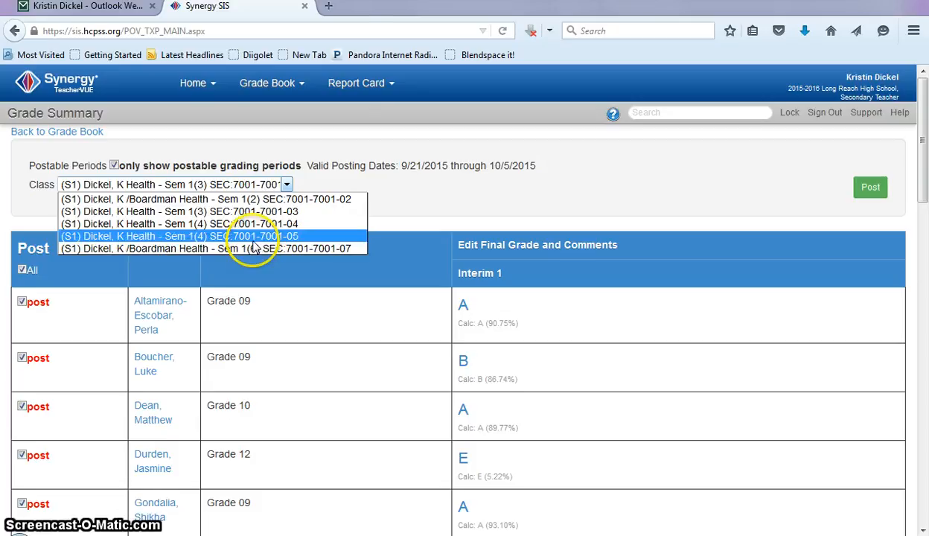
click(251, 199)
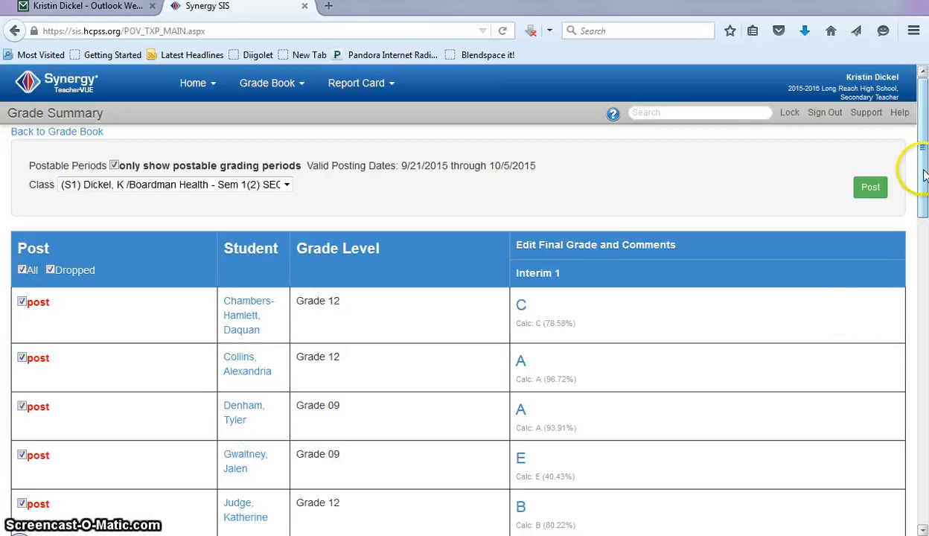
drag(923, 174, 908, 159)
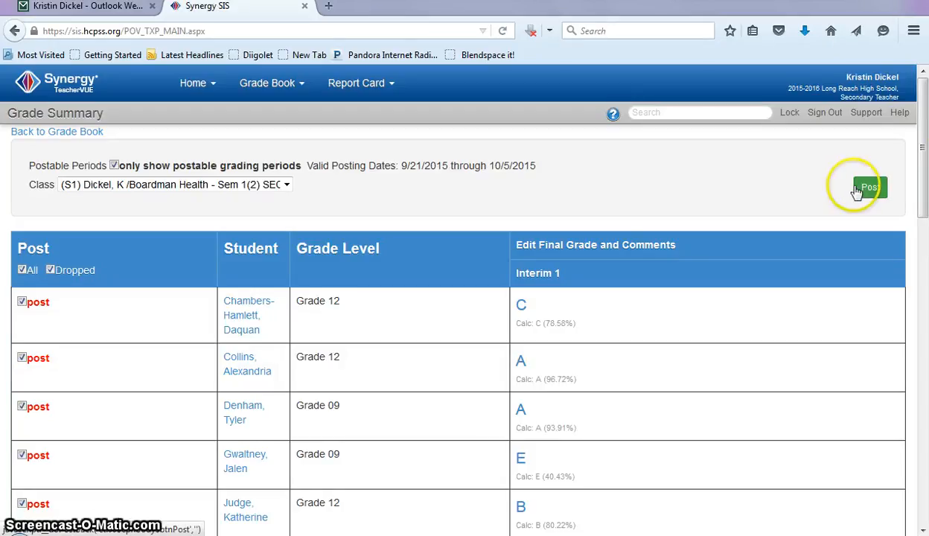
click(551, 250)
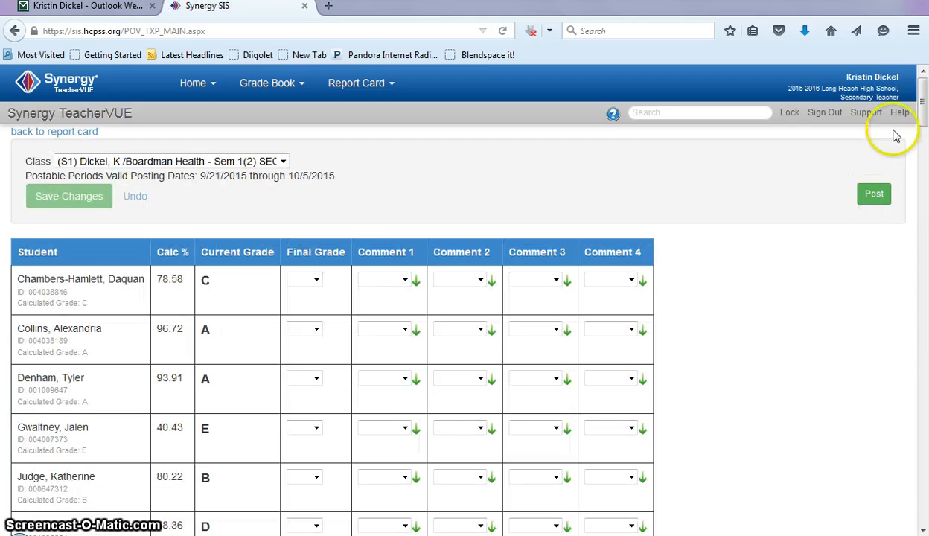
Set Comment 1 to CLS60 for the first student and to BEH25 for the fourth student.
mouse_move(923, 97)
mouse_down()
mouse_move(923, 497)
mouse_move(923, 90)
mouse_up()
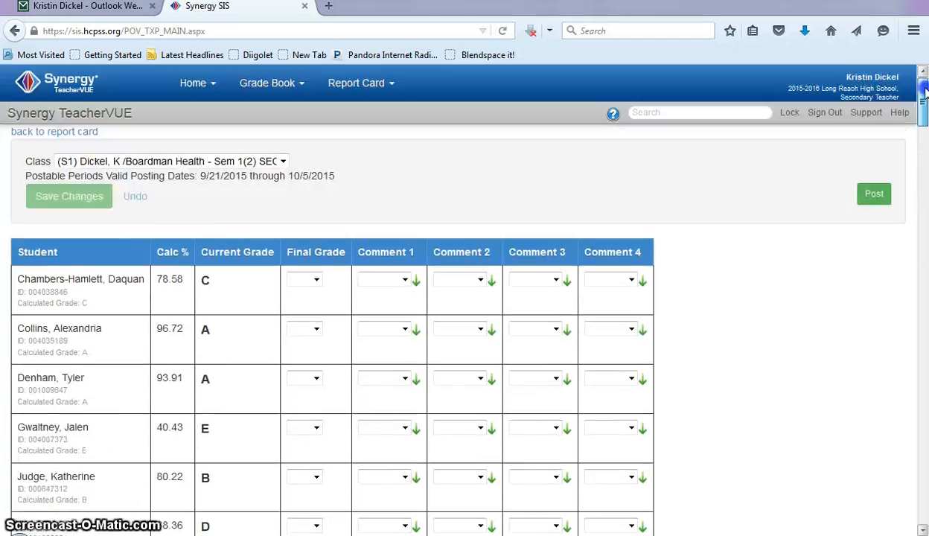
click(402, 283)
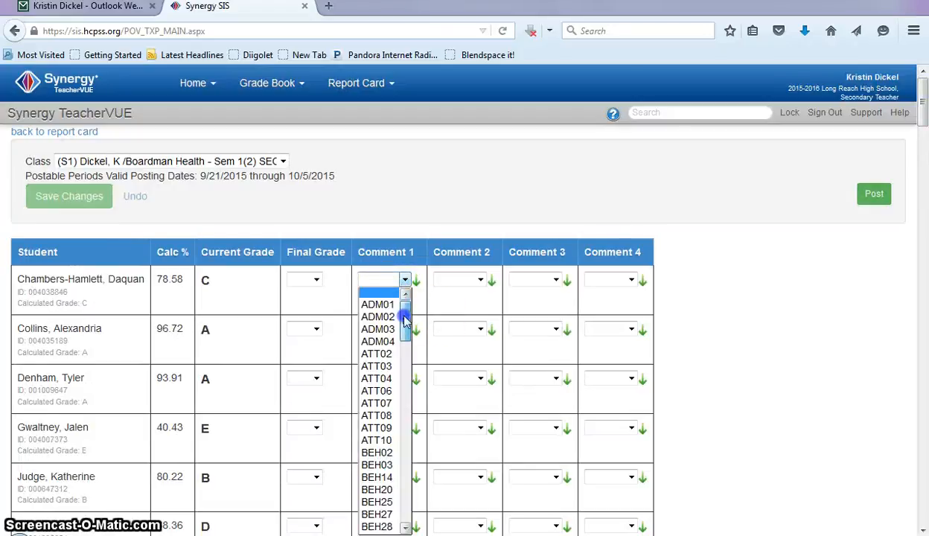
drag(405, 312, 405, 390)
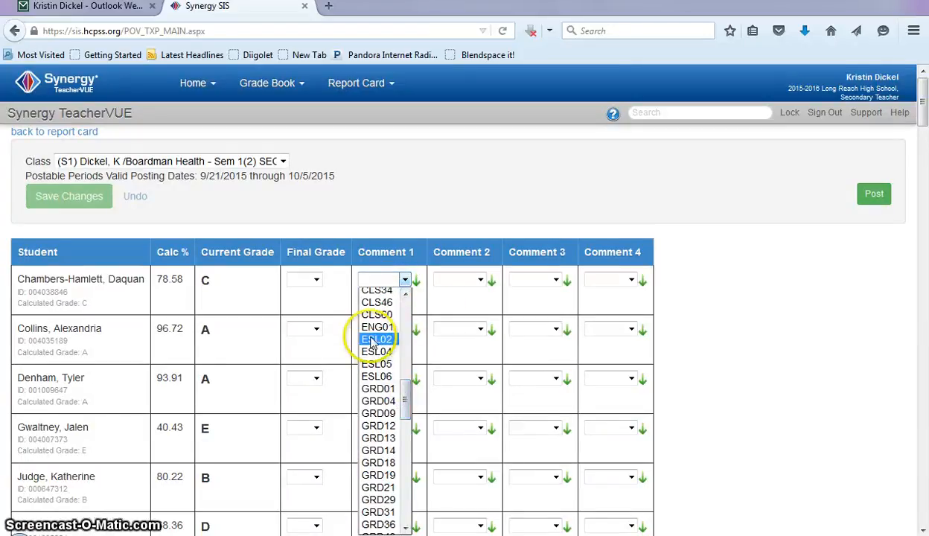
click(378, 316)
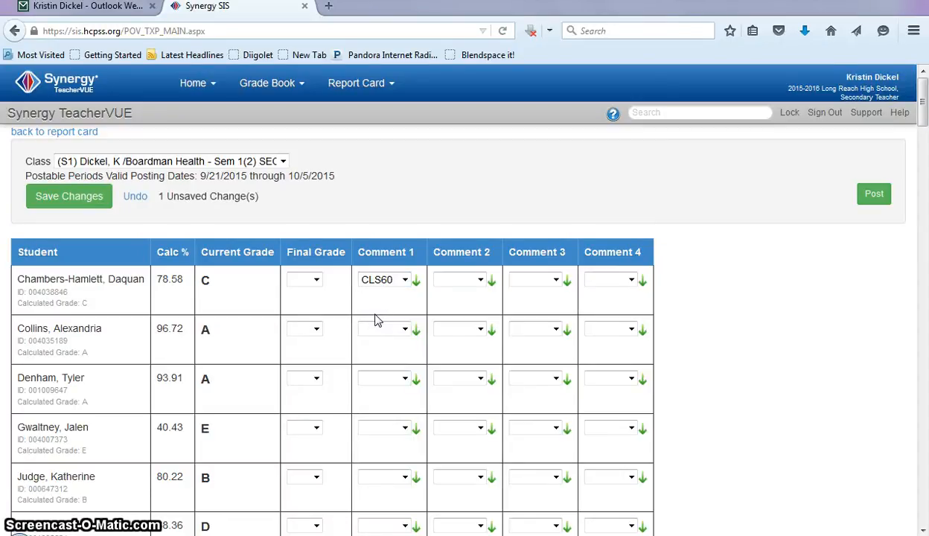
click(405, 430)
click(367, 385)
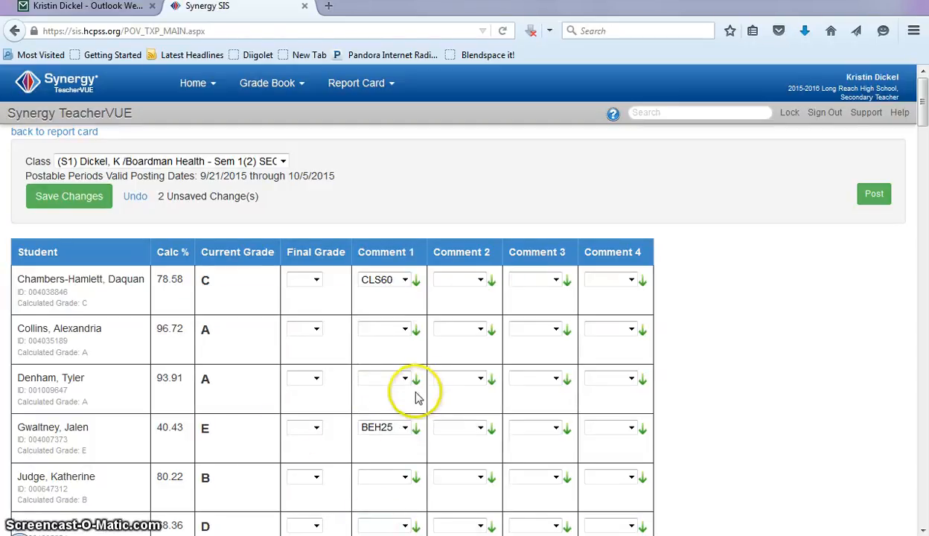
Copy the first student's CLS60 down the Comment 1 column and blank it for the student with 81.50%.
click(415, 286)
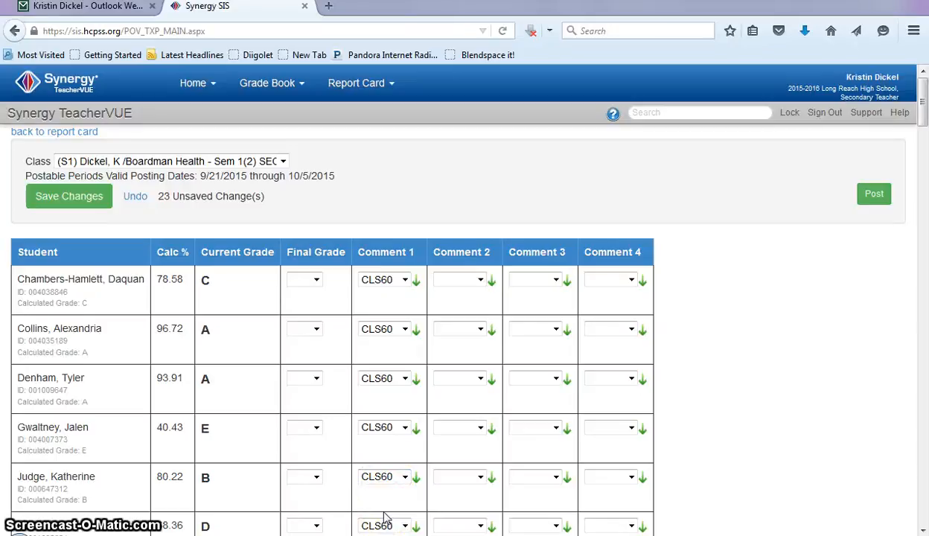
drag(921, 101, 922, 153)
click(405, 305)
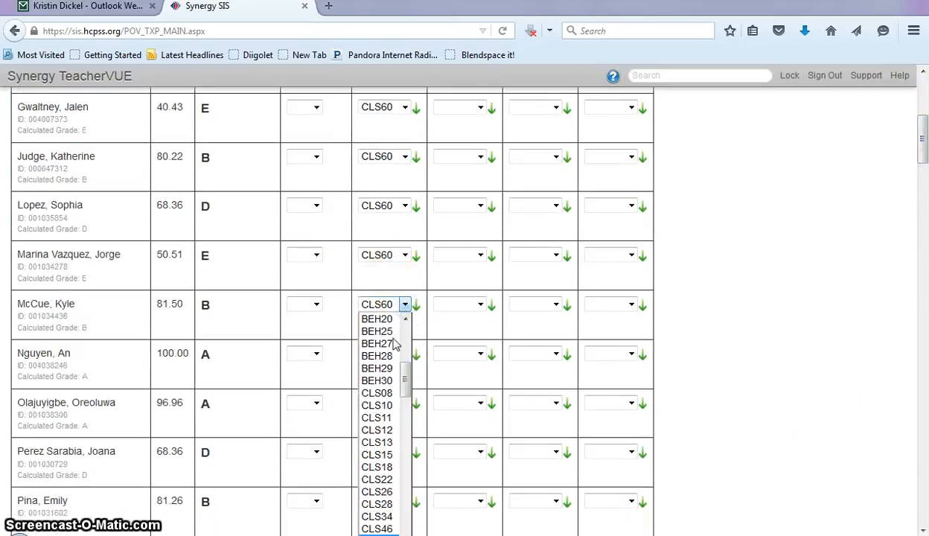
drag(405, 387, 405, 345)
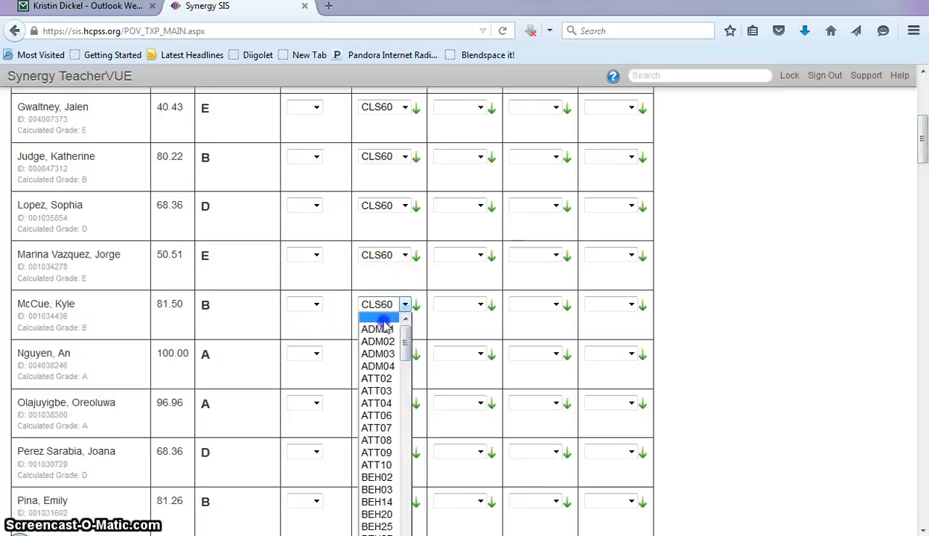
click(379, 318)
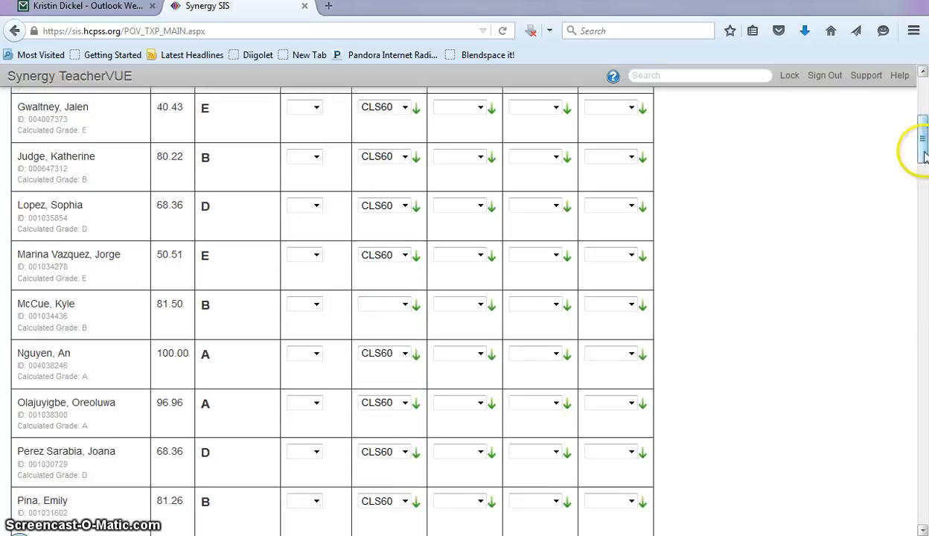
Set the first student's final grade to A and save the changes.
drag(923, 154, 923, 97)
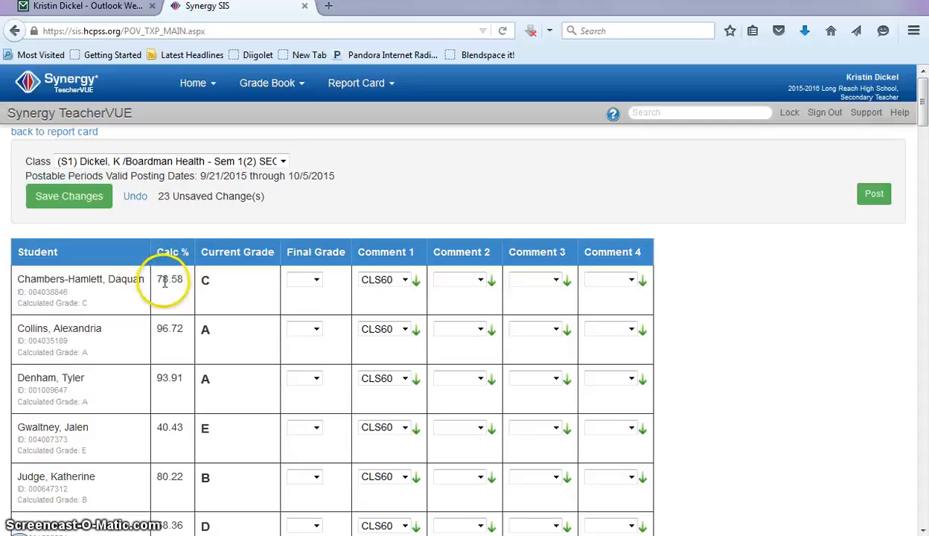
click(316, 281)
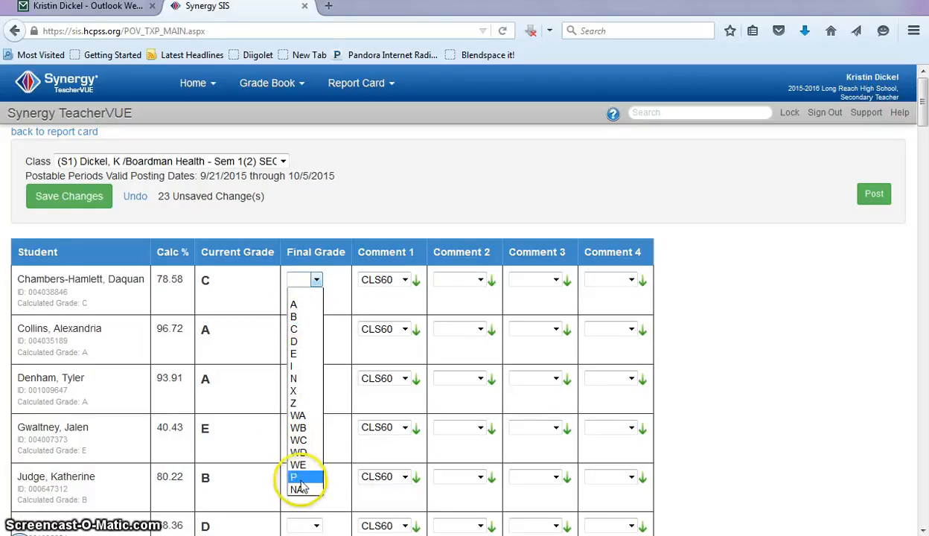
click(301, 306)
click(79, 198)
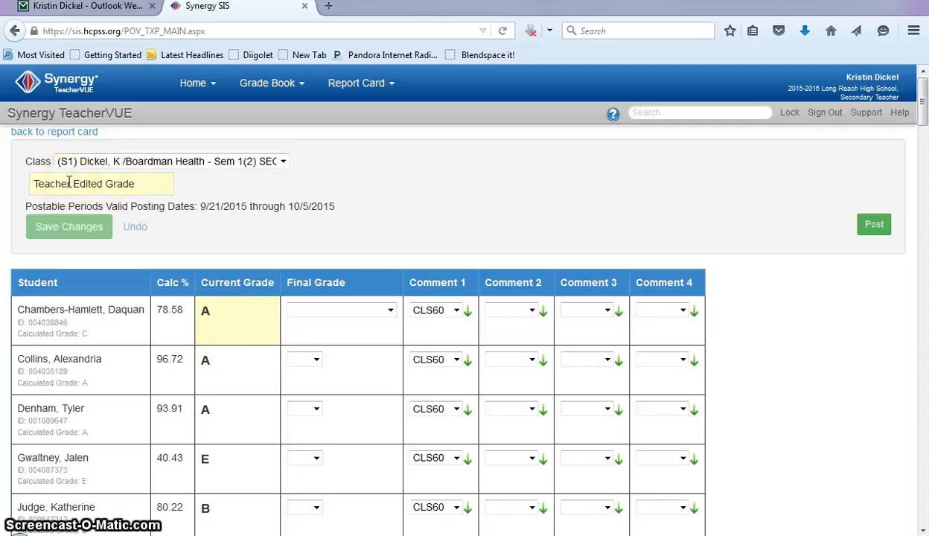
Clear the first student's manual score and blank Comment 1 for the whole class, saving the changes.
click(372, 314)
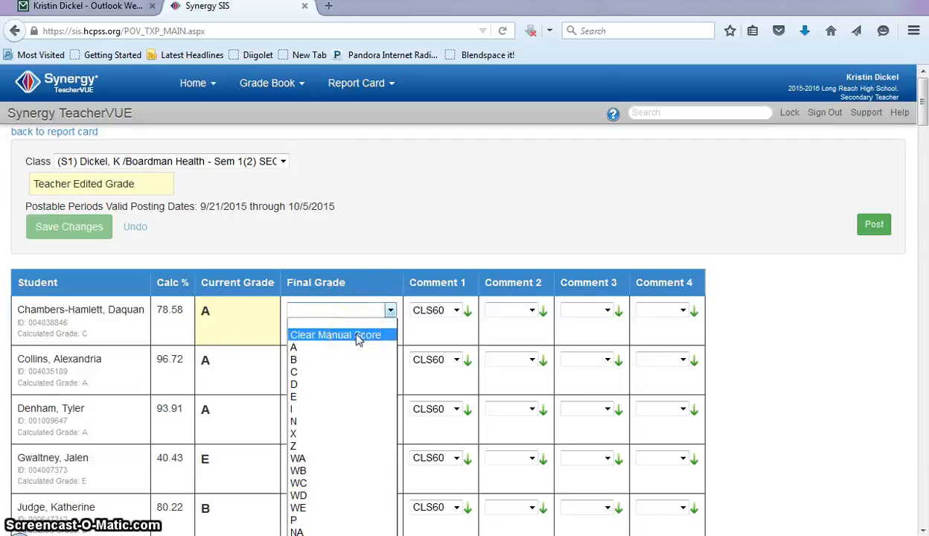
click(358, 336)
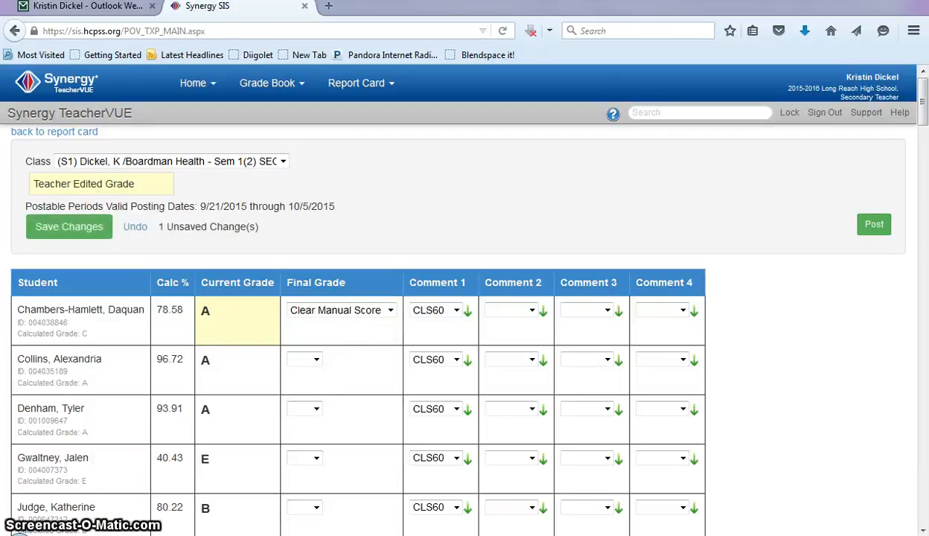
click(457, 311)
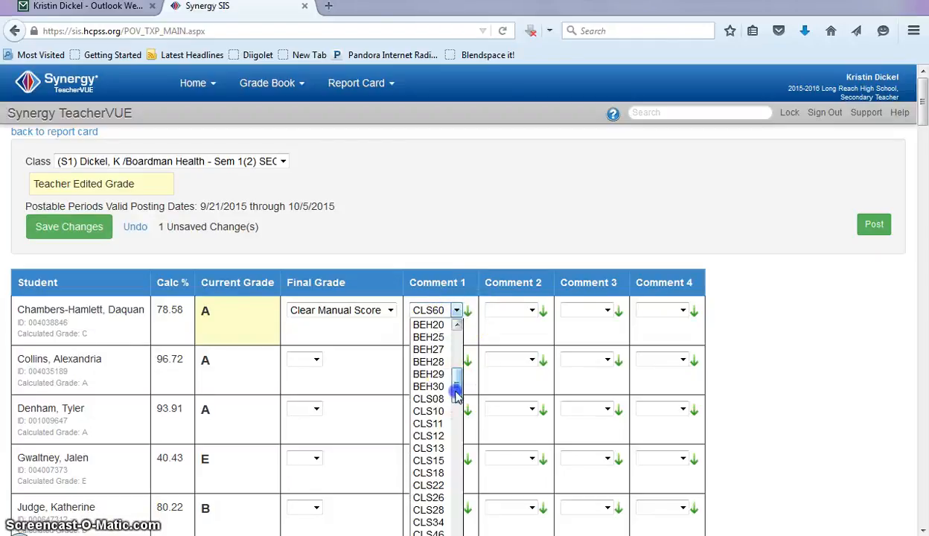
drag(456, 385, 455, 340)
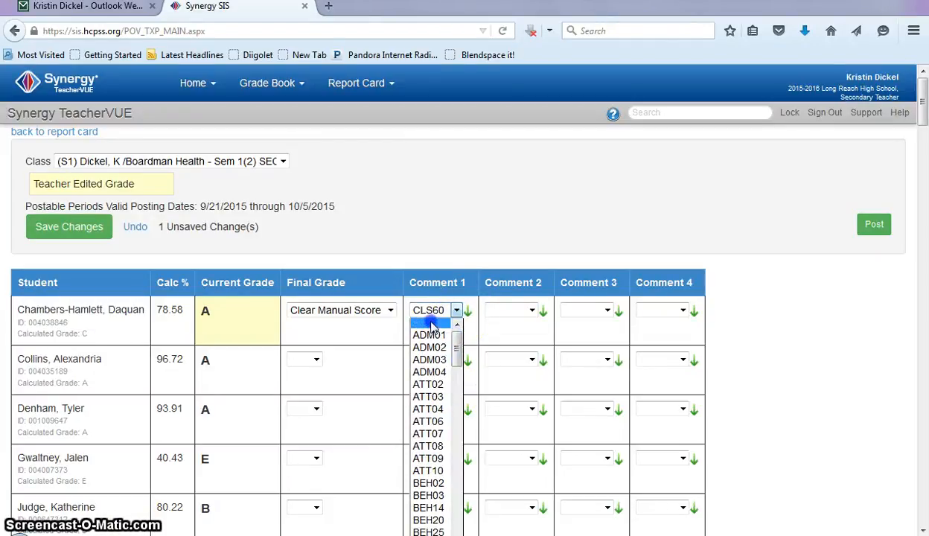
click(432, 323)
click(468, 313)
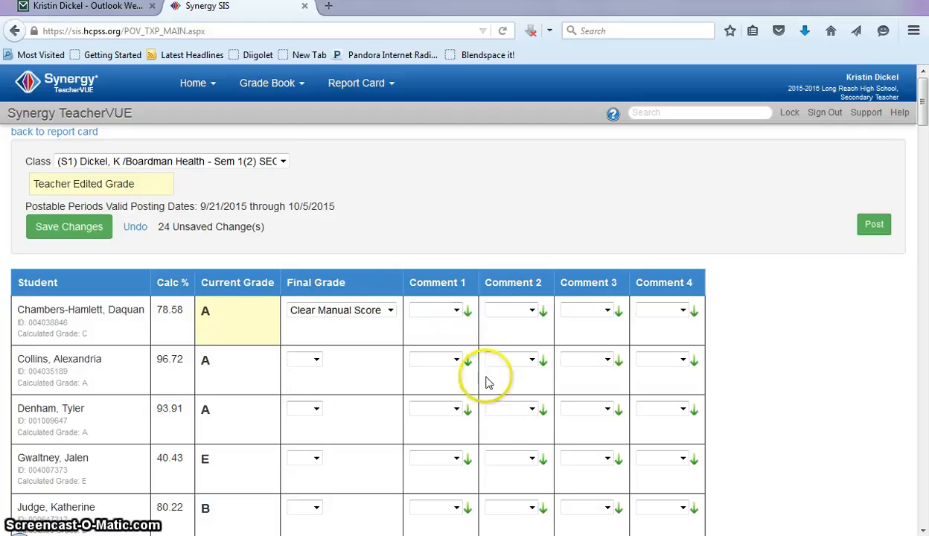
click(58, 235)
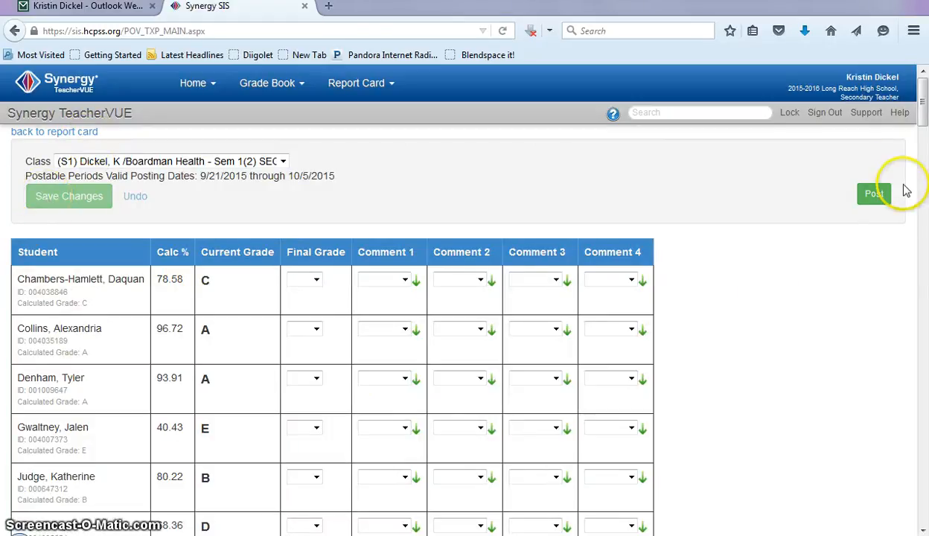
click(872, 201)
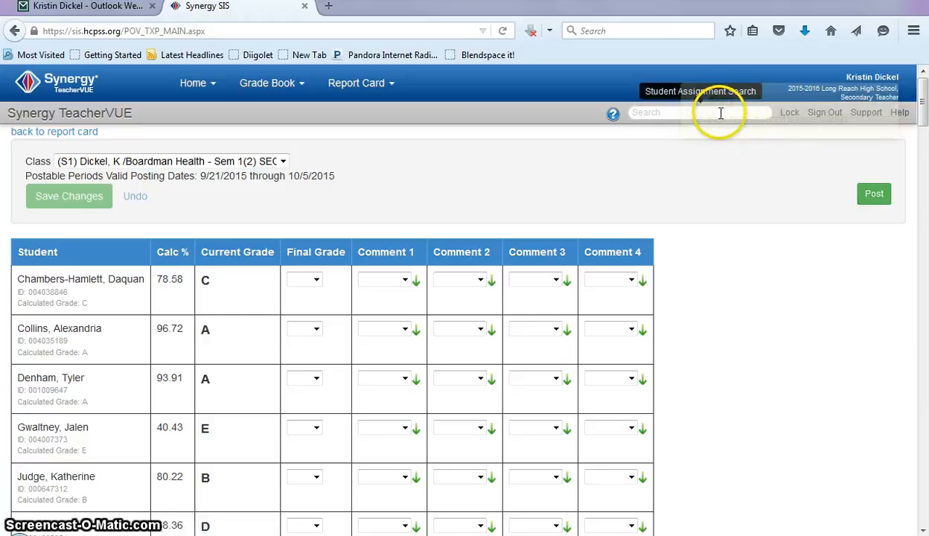
click(283, 161)
click(234, 188)
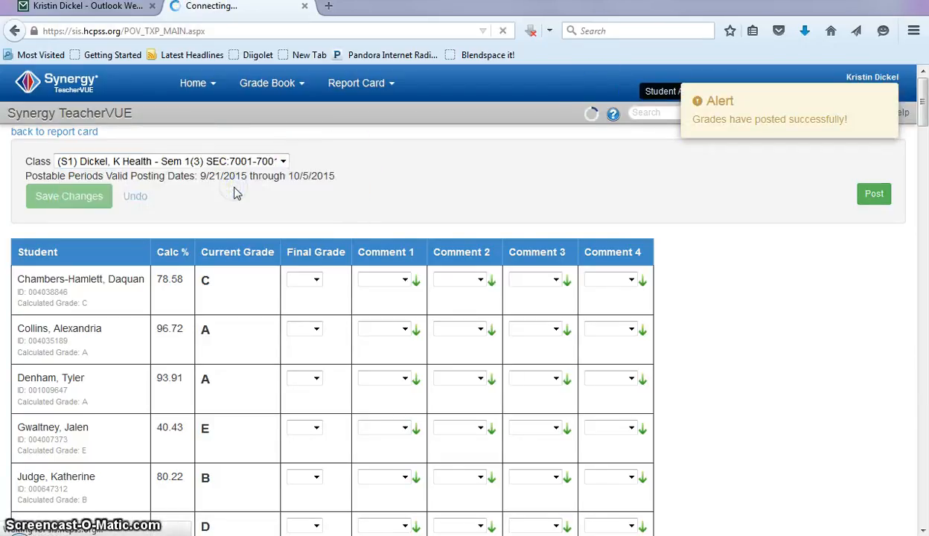